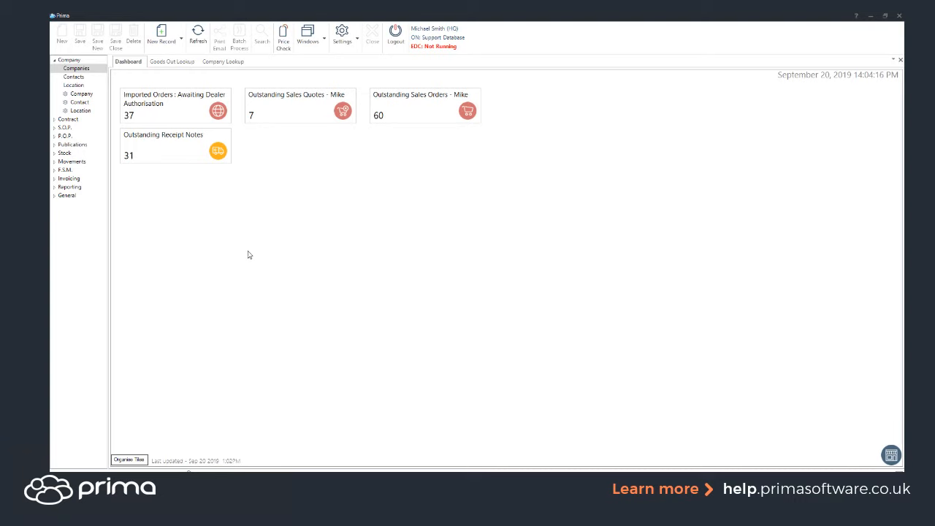
- Open the Mike's Stationery company record from Company Lookup and review its location's Delivery Option choices
left_click(223, 62)
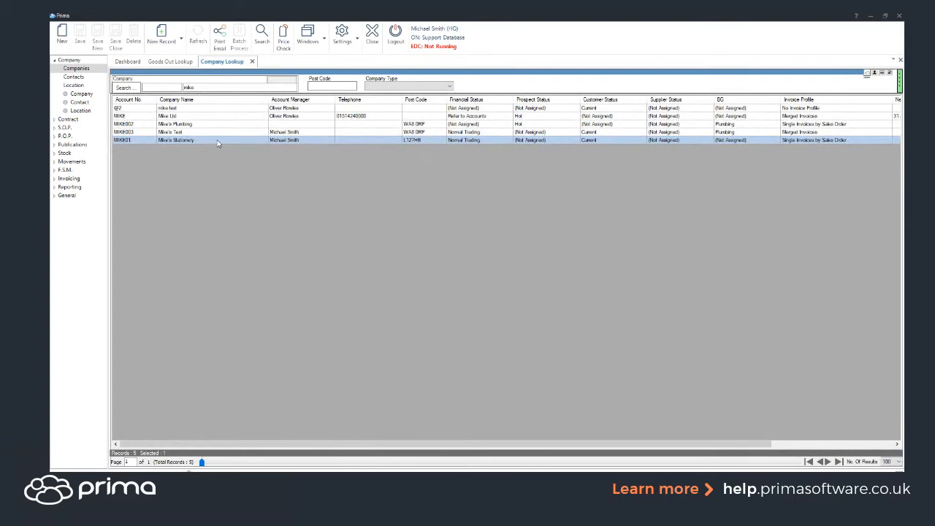
double_click(217, 143)
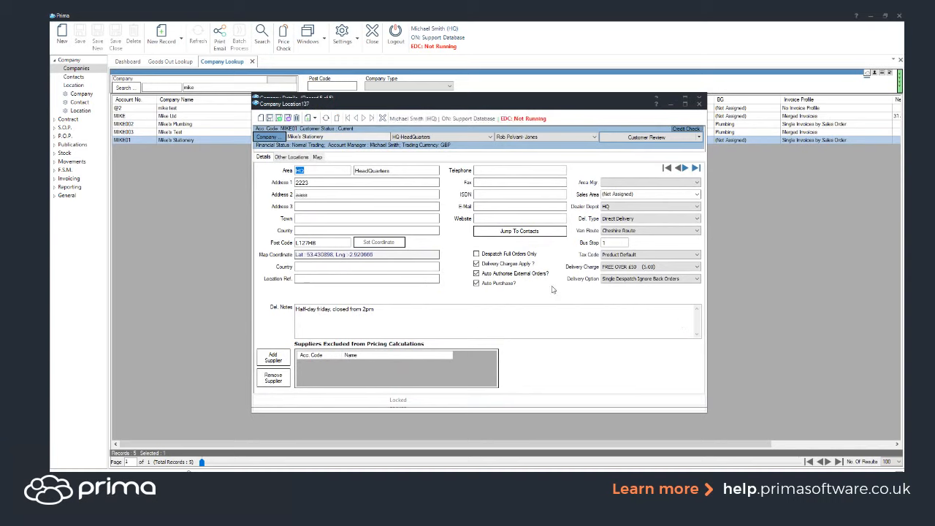
left_click(605, 282)
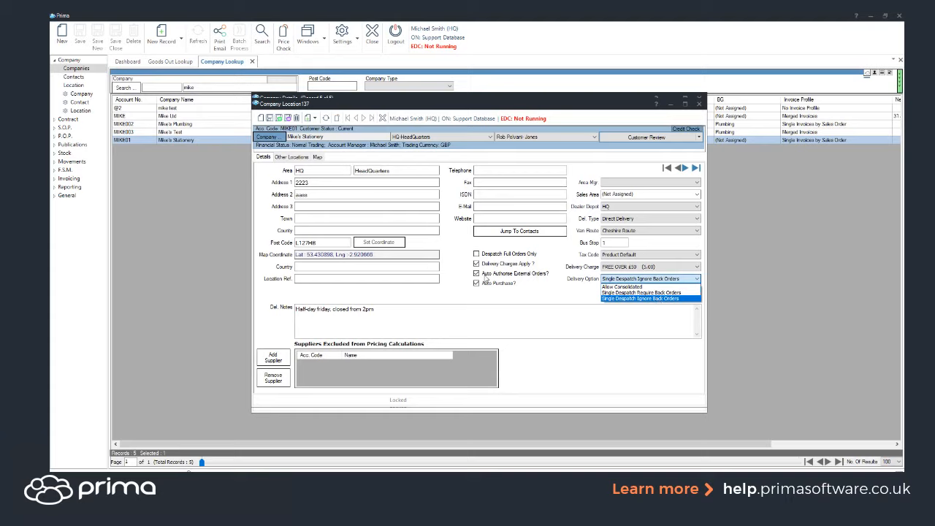
left_click(194, 202)
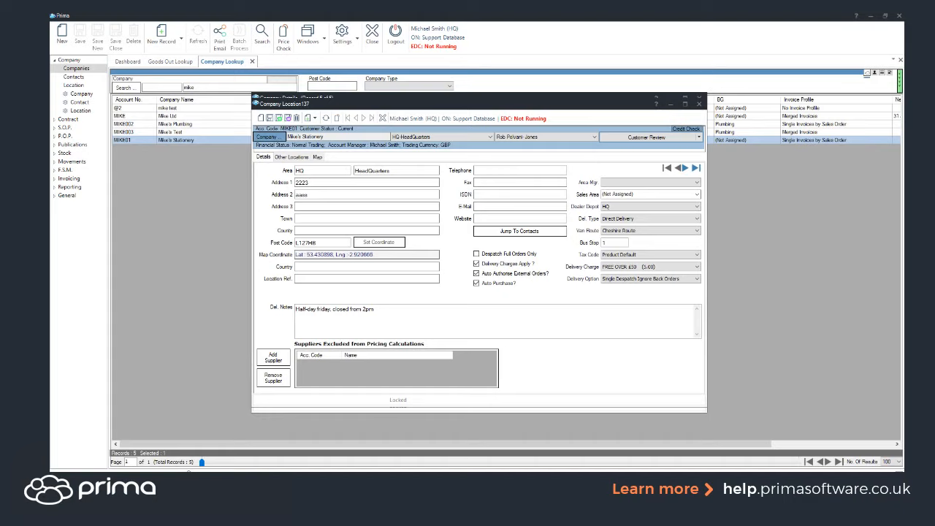
- Open the Despatch goods-out lookup under Movements, open the available lines dialog and search for all available lines
left_click(84, 162)
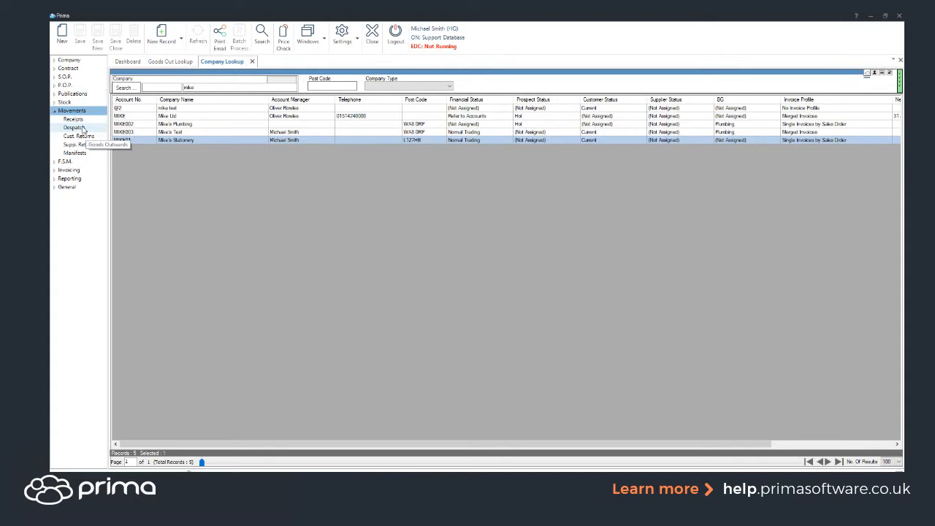
left_click(74, 127)
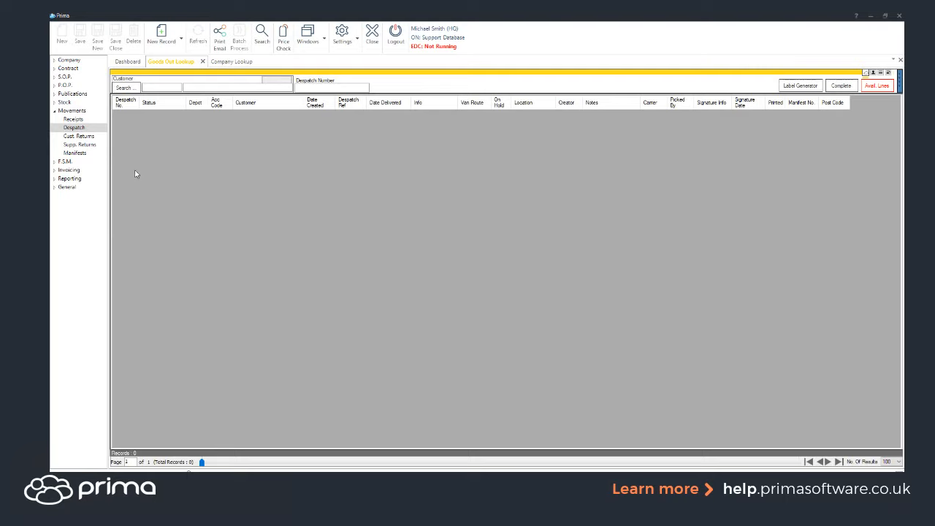
left_click(871, 86)
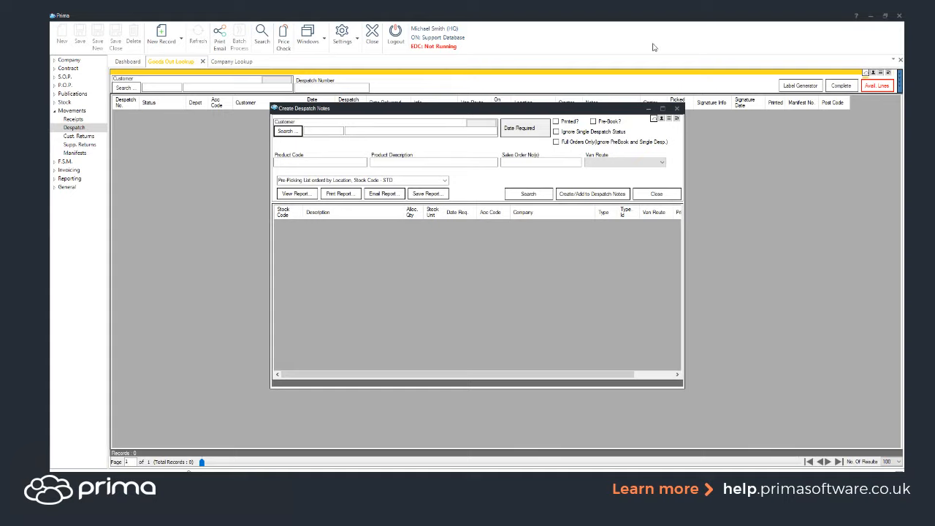
left_click(530, 194)
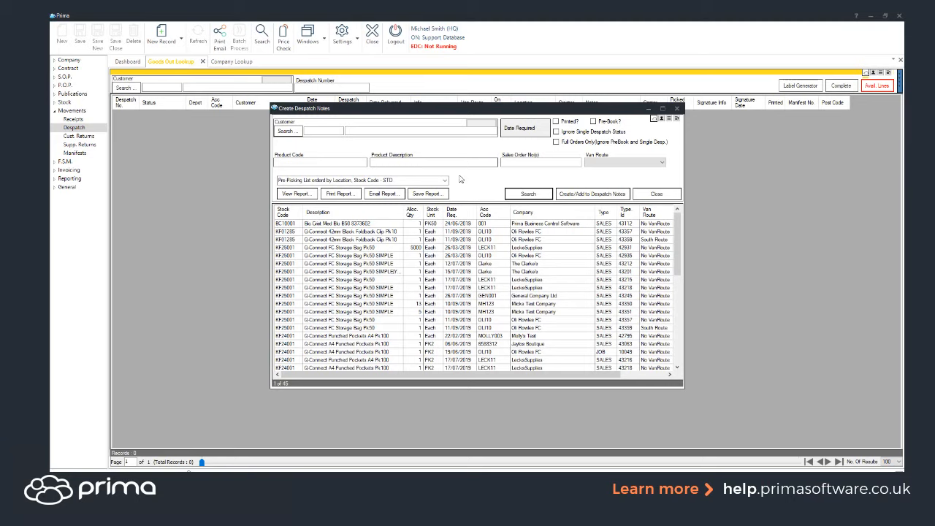
- Select every available line in the Create Despatch Notes results list
left_click_drag(465, 231, 483, 451)
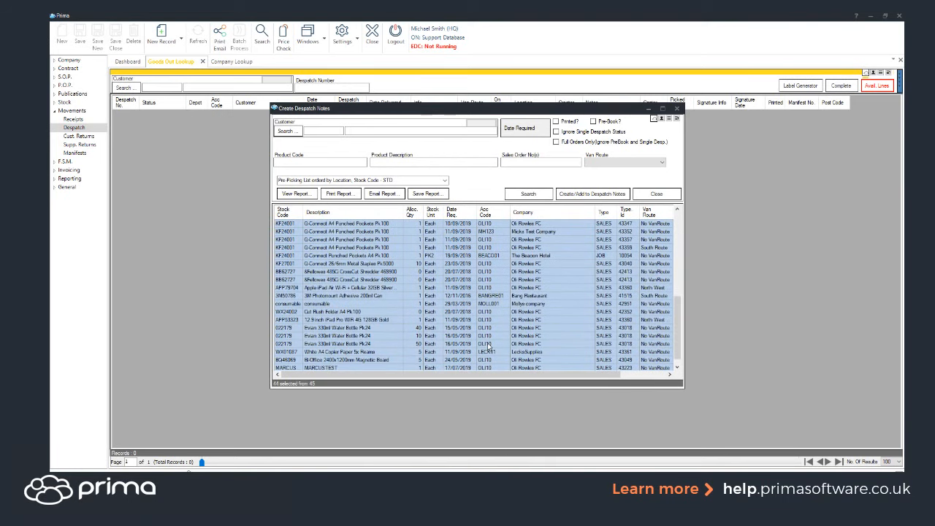
scroll(463, 325, "down", 1)
left_click(413, 360, "ctrl")
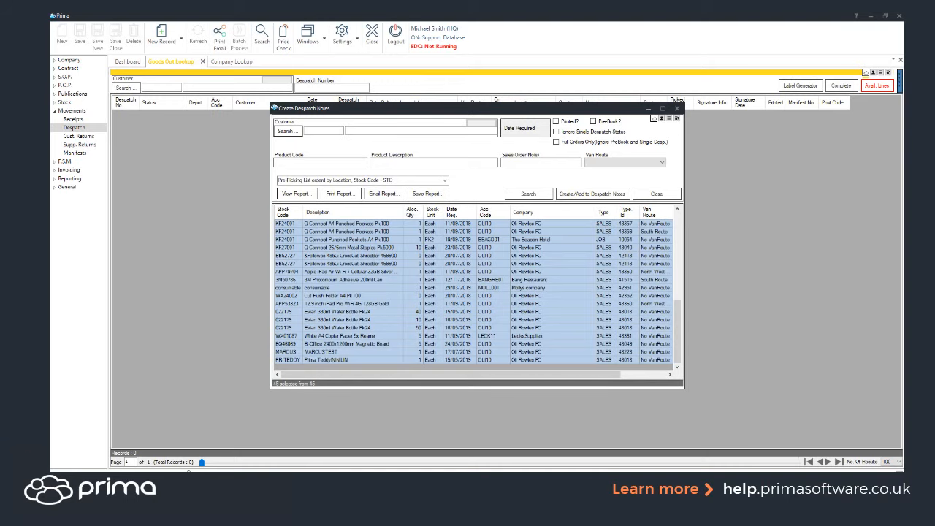
left_click(132, 438)
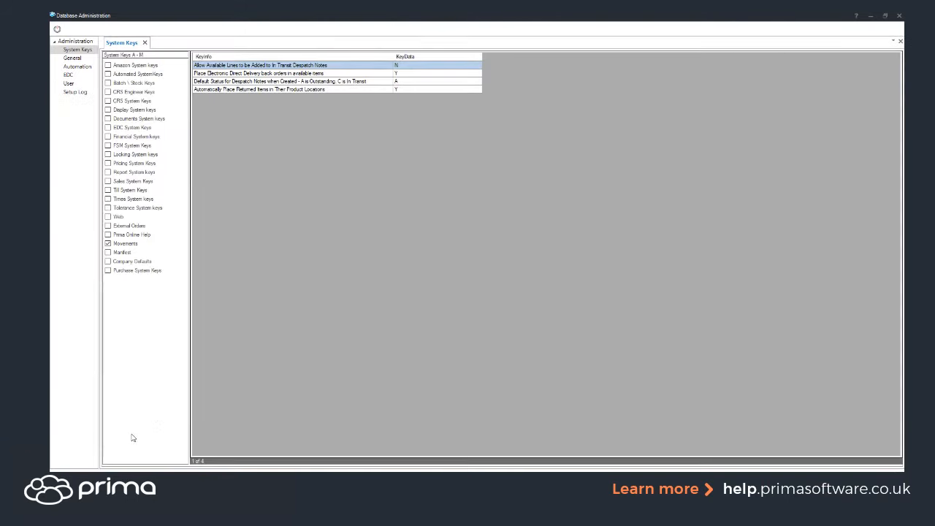
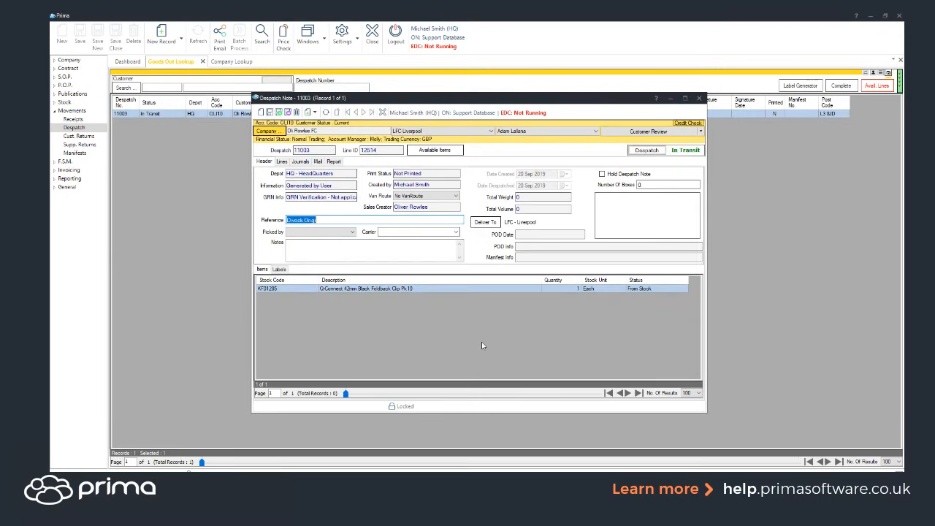
- Open the despatch note's Deliver To dialog, review the company's delivery location options, and cancel it
left_click(485, 222)
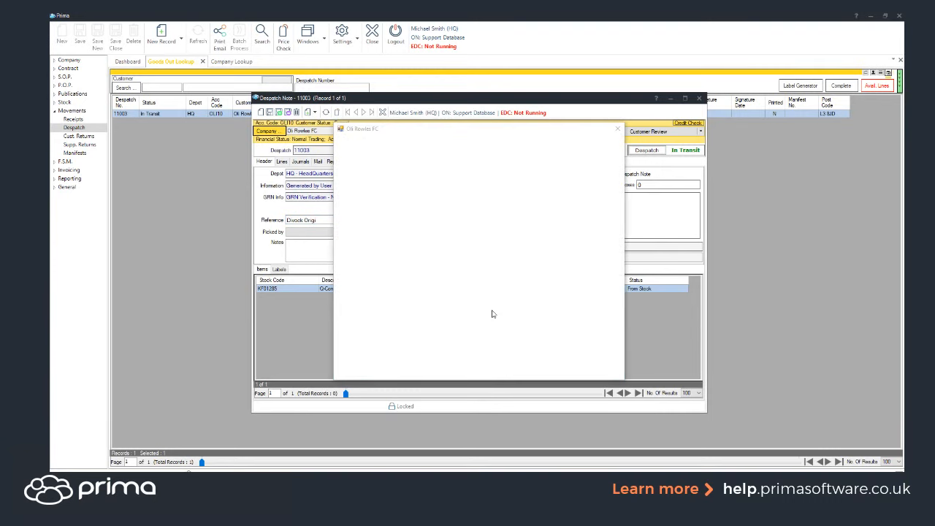
left_click(617, 228)
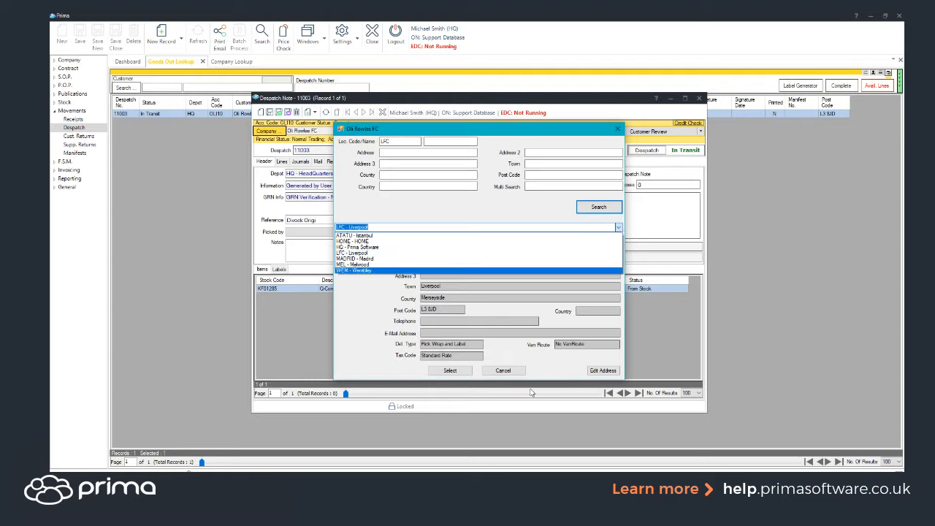
left_click(503, 374)
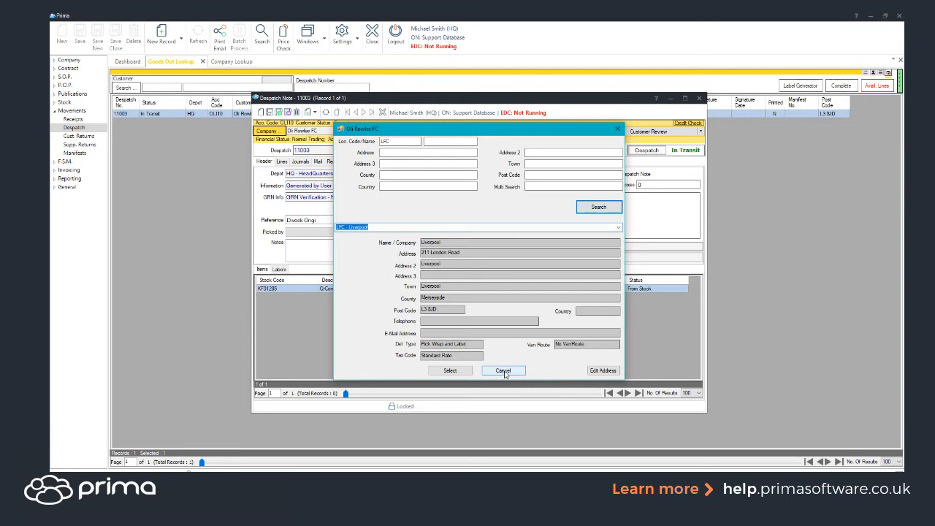
left_click(502, 372)
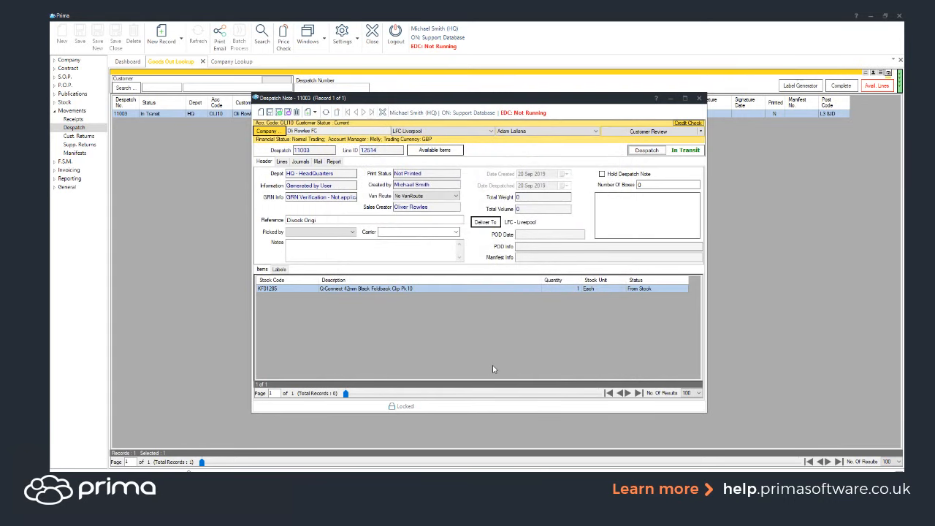
- Open Available Items for the despatch note and add the Fellowes 485Ci Cross-Cut Shredder line
left_click(437, 151)
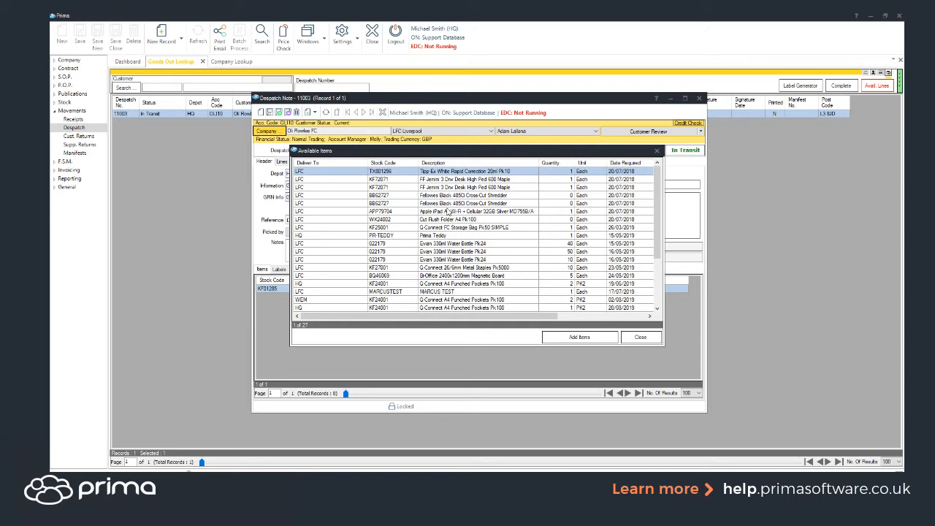
left_click(447, 206)
left_click(573, 338)
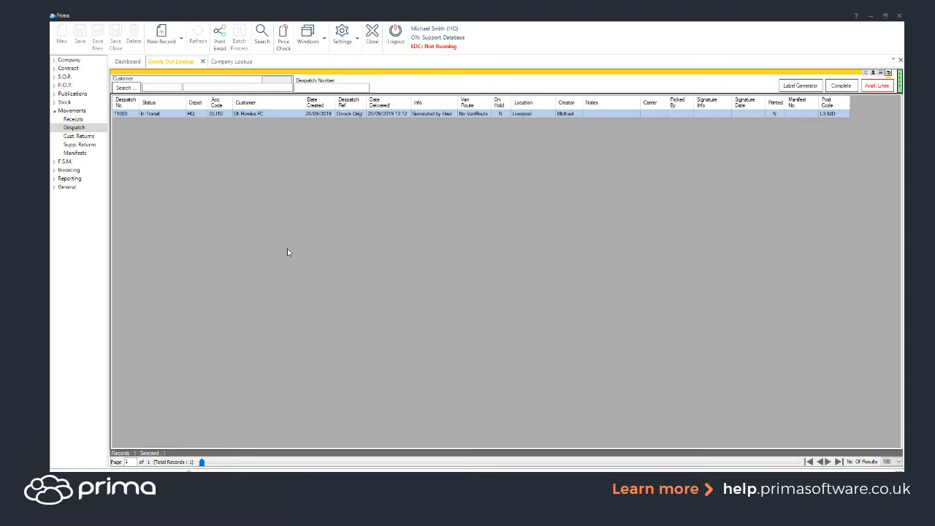
- Open Batch Complete Despatch Notes for the in-transit note and close it without progressing or confirming
left_click(841, 85)
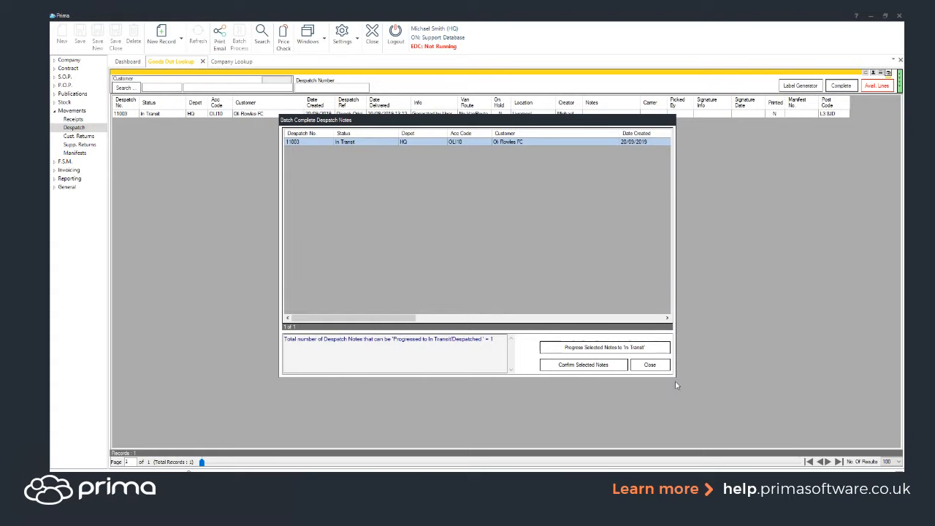
left_click(655, 365)
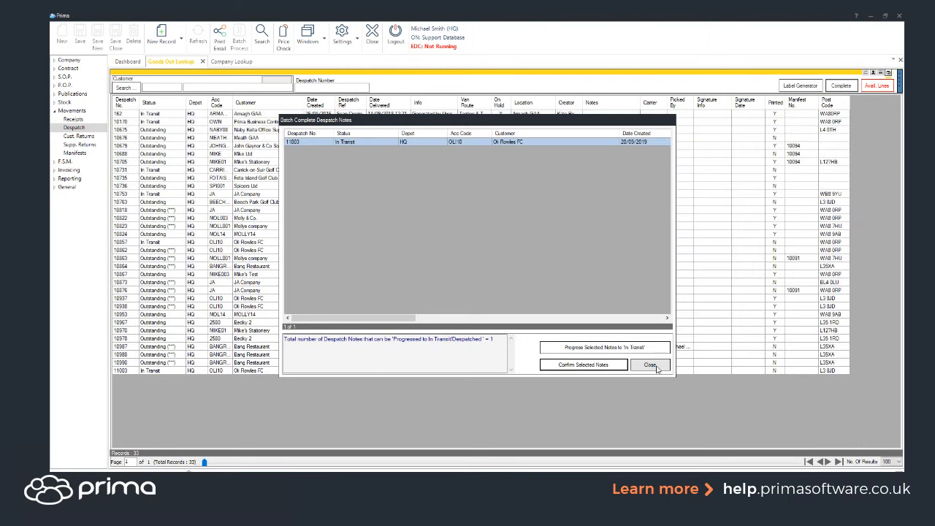
left_click(651, 365)
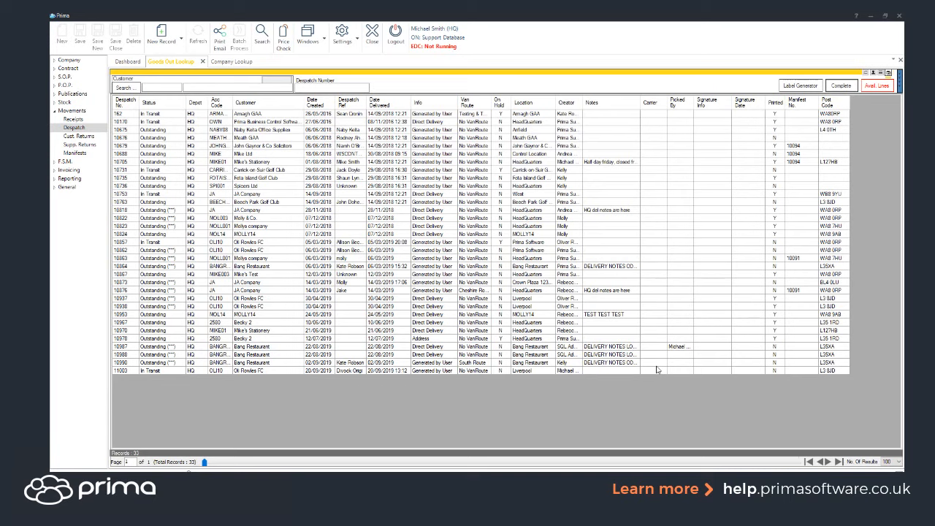
- Sort the goods-out list by Info and select the Address and Direct Delivery despatch notes
left_click(443, 109)
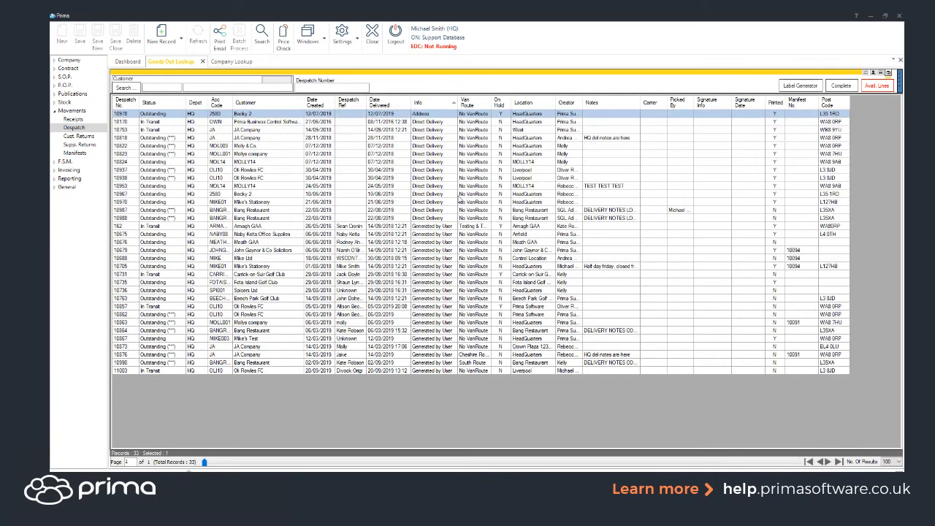
left_click_drag(439, 123, 436, 221)
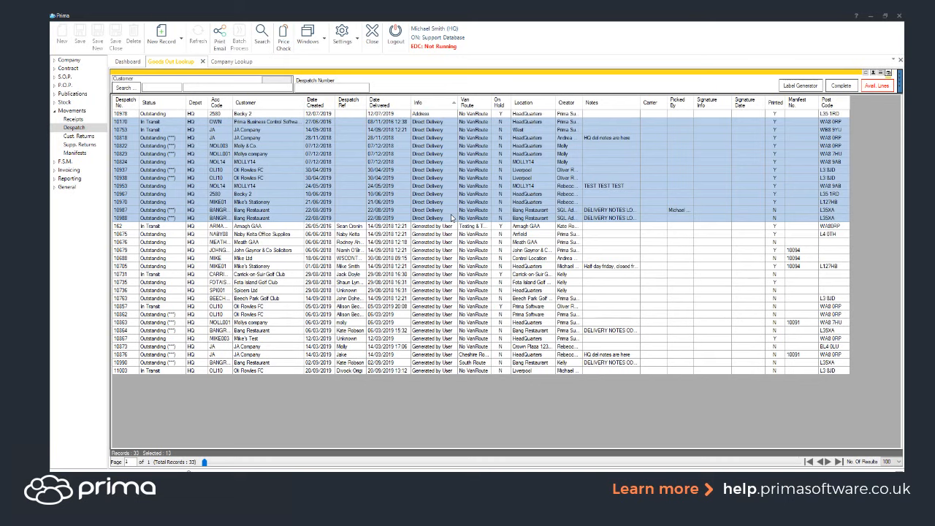
- Filter the goods-out lookup to Despatched status only and search for customer "mike"
left_click(352, 72)
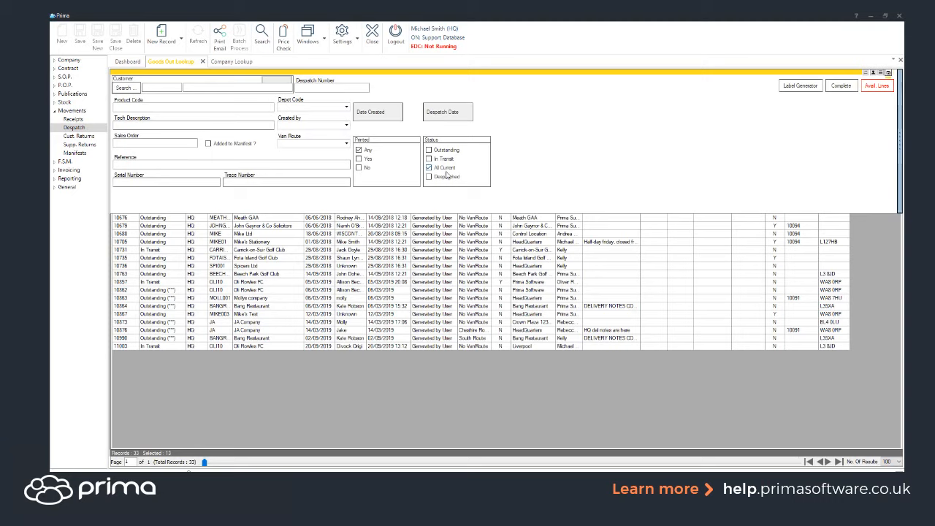
left_click(431, 178)
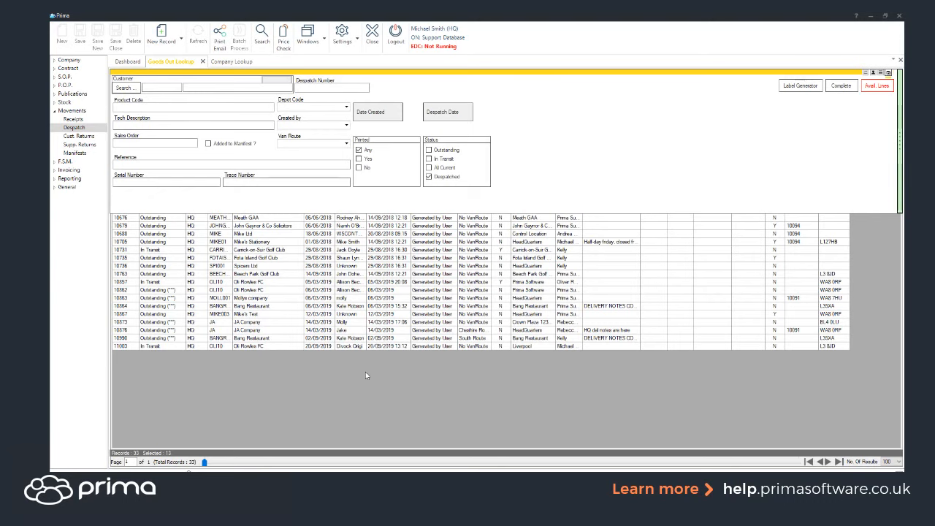
left_click(197, 87)
type("mike")
left_click(262, 33)
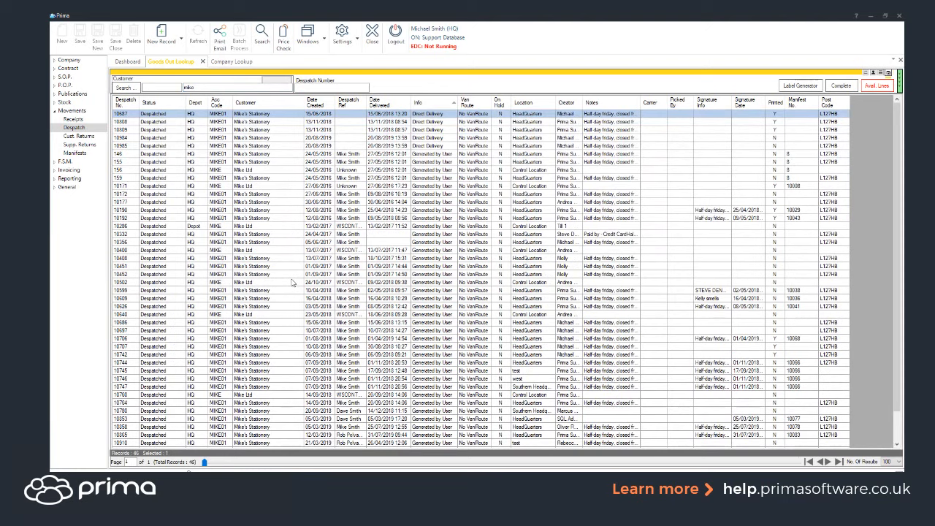
- Select despatch note 10910 for Mike's Stationery in the results and reopen the search filters
scroll(154, 314, "down", 2)
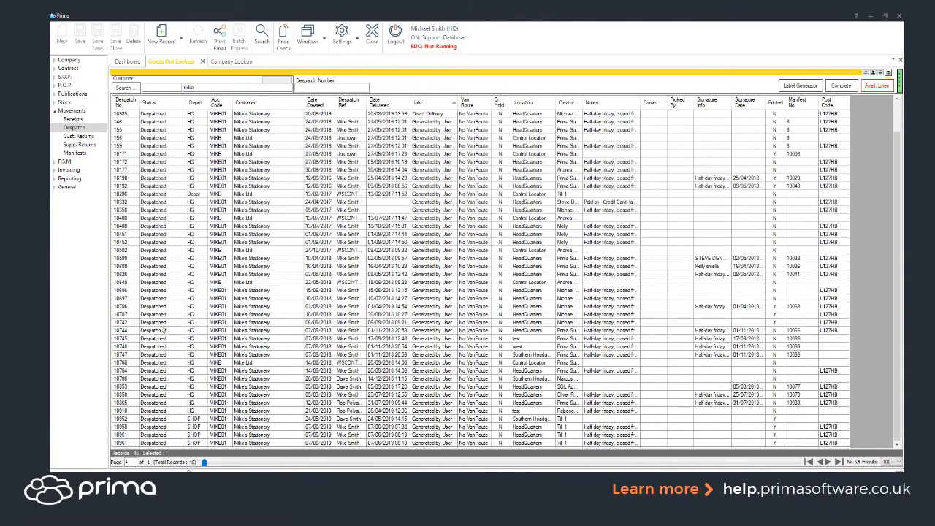
left_click(471, 412)
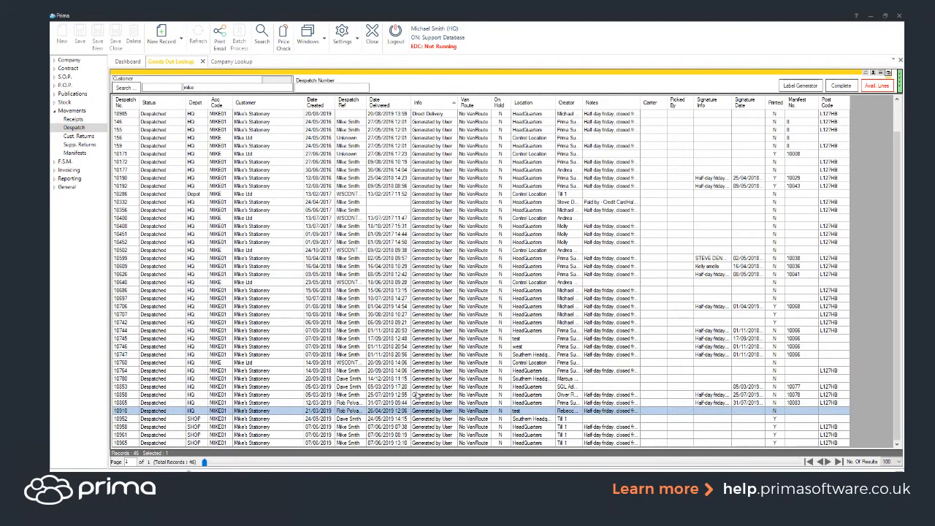
left_click(352, 74)
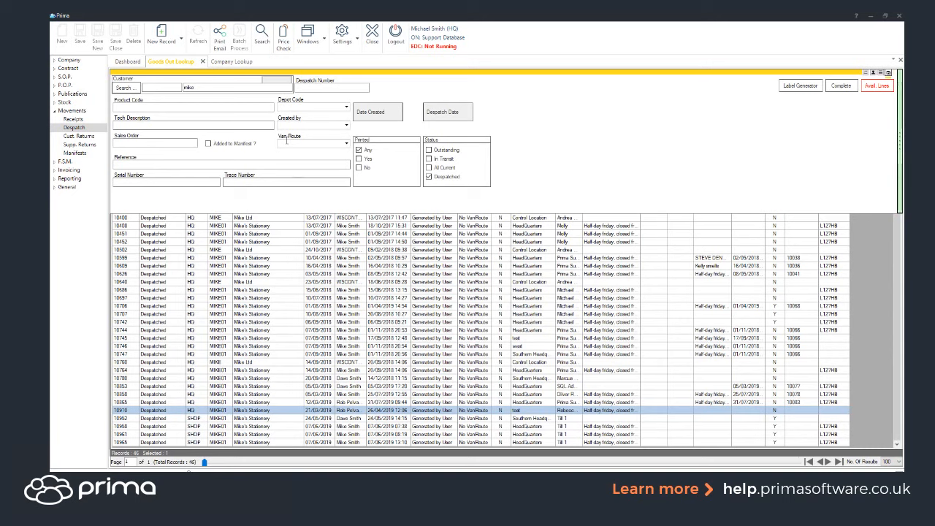
- Open the Manifests lookup, search available lines in Create Manifest, close it, and return to Goods Out Lookup
left_click(64, 153)
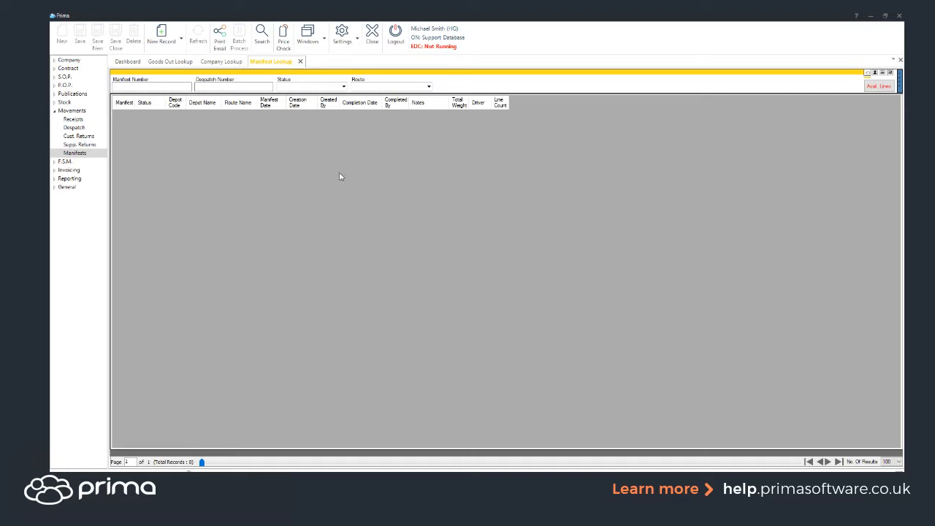
left_click(879, 85)
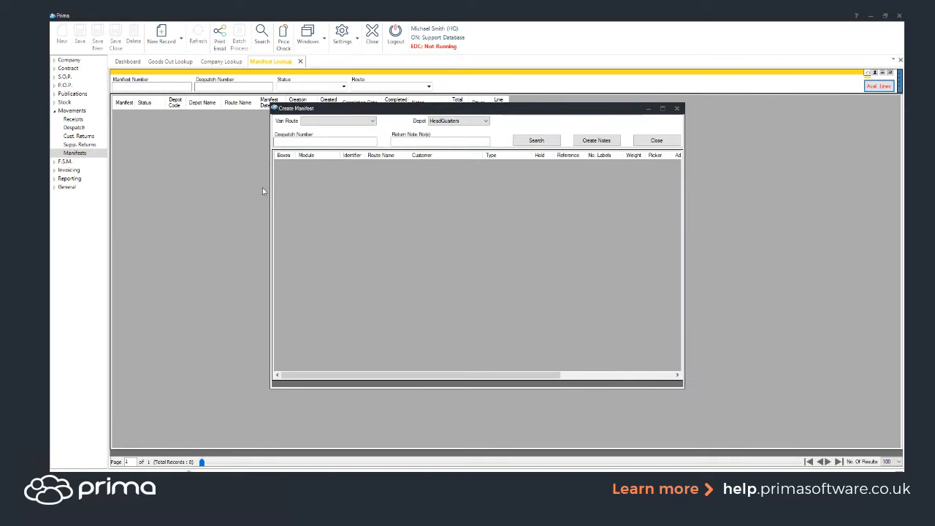
left_click(536, 141)
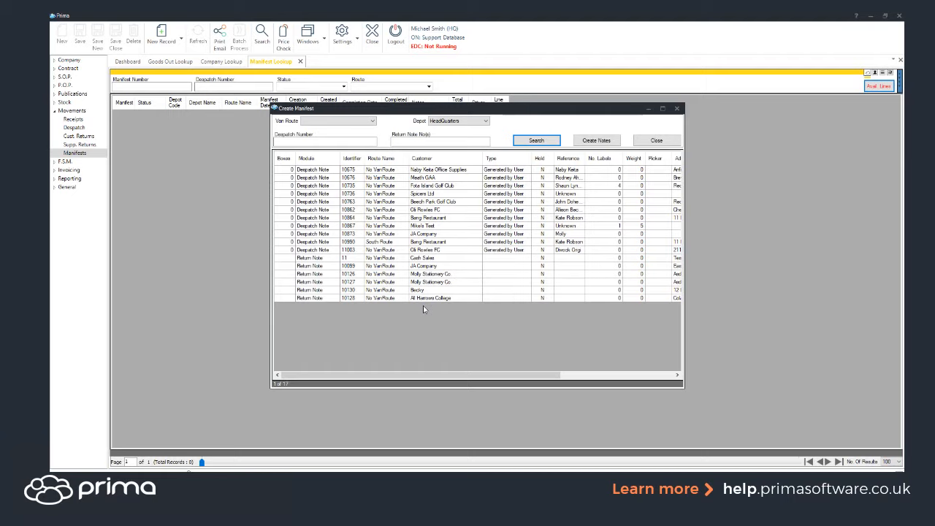
left_click(657, 139)
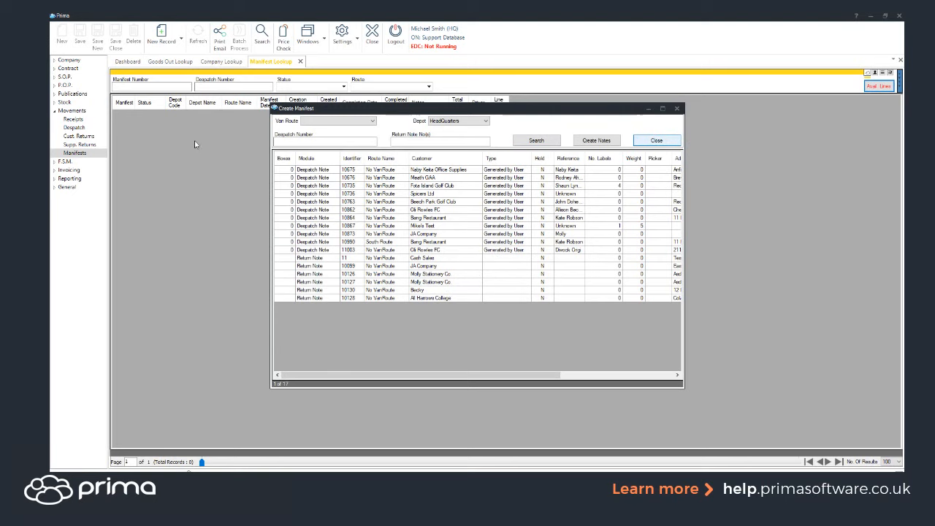
left_click(164, 64)
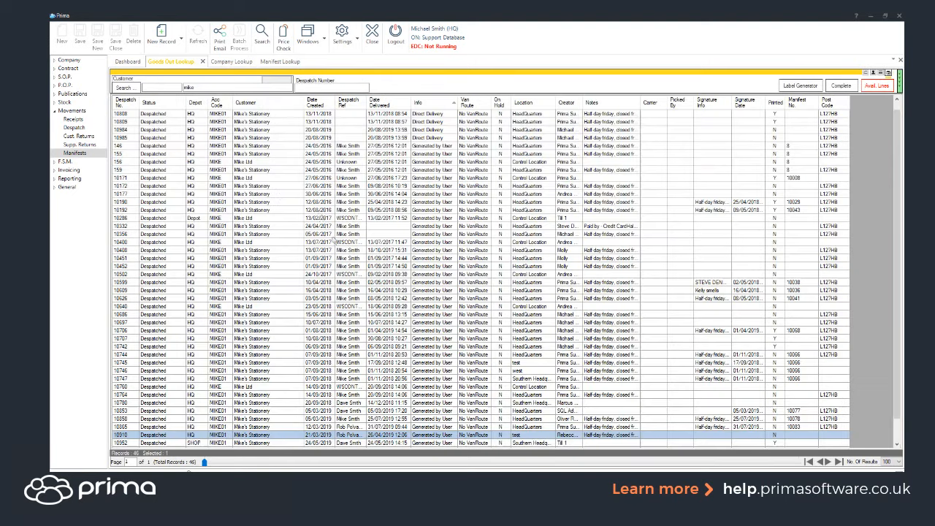